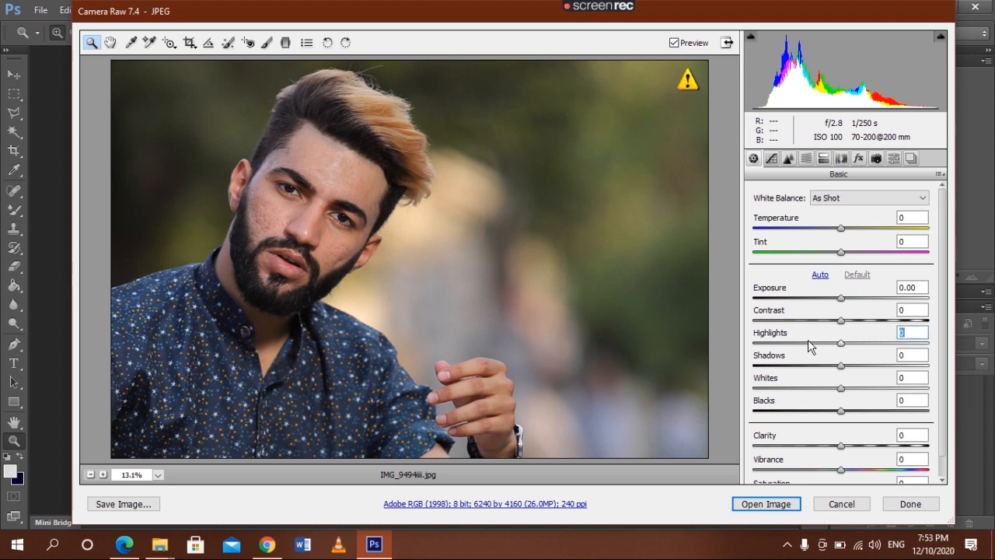
# - Set Highlights to -29, Shadows to -6 and Clarity to +10 in the basic raw adjustments
pyautogui.moveTo(845, 351); pyautogui.dragTo(817, 349)
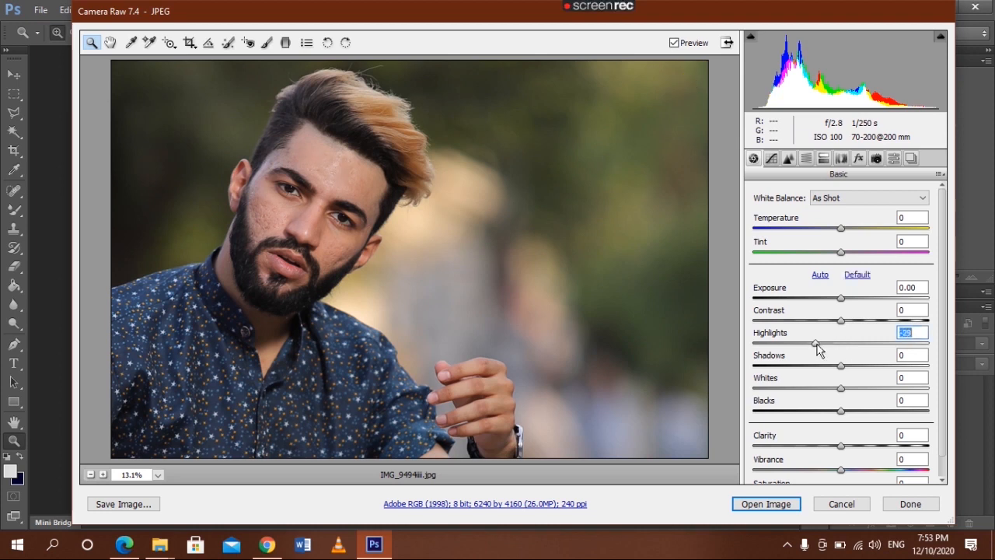
pyautogui.moveTo(840, 368)
pyautogui.mouseDown()
pyautogui.moveTo(822, 364)
pyautogui.moveTo(861, 369)
pyautogui.moveTo(837, 373)
pyautogui.mouseUp()
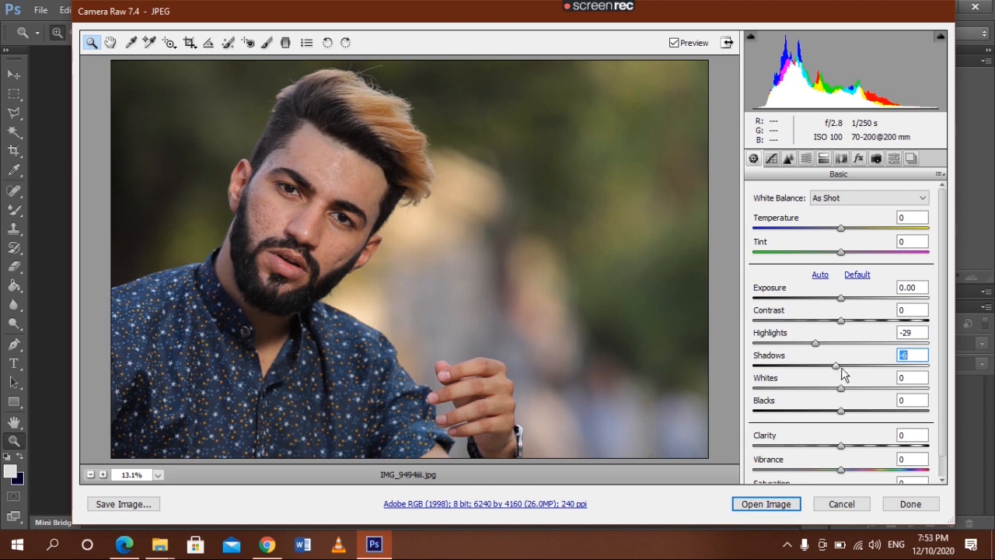
pyautogui.click(849, 448)
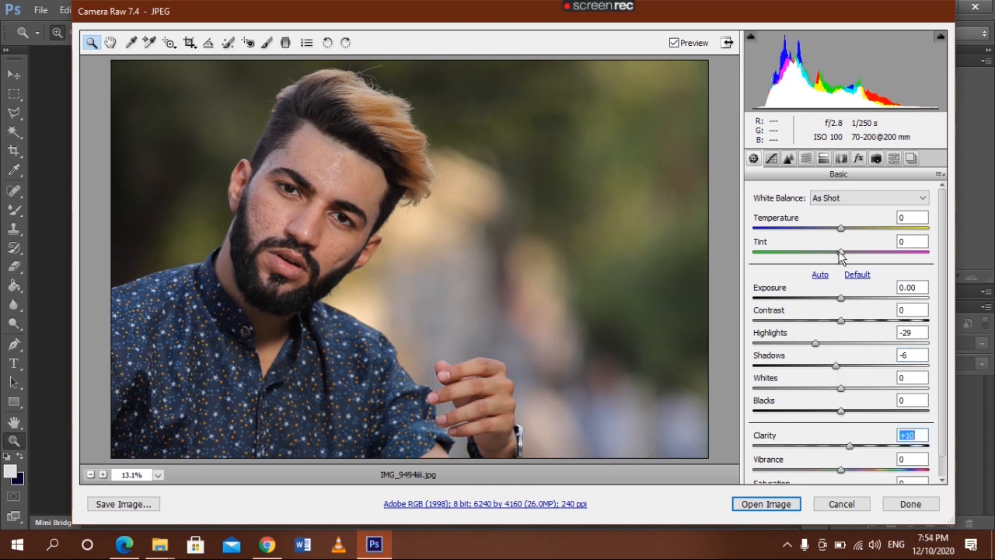
# - Set the Oranges saturation to -11 and the Oranges luminance to +12 in the HSL adjustments
pyautogui.click(806, 158)
pyautogui.click(802, 218)
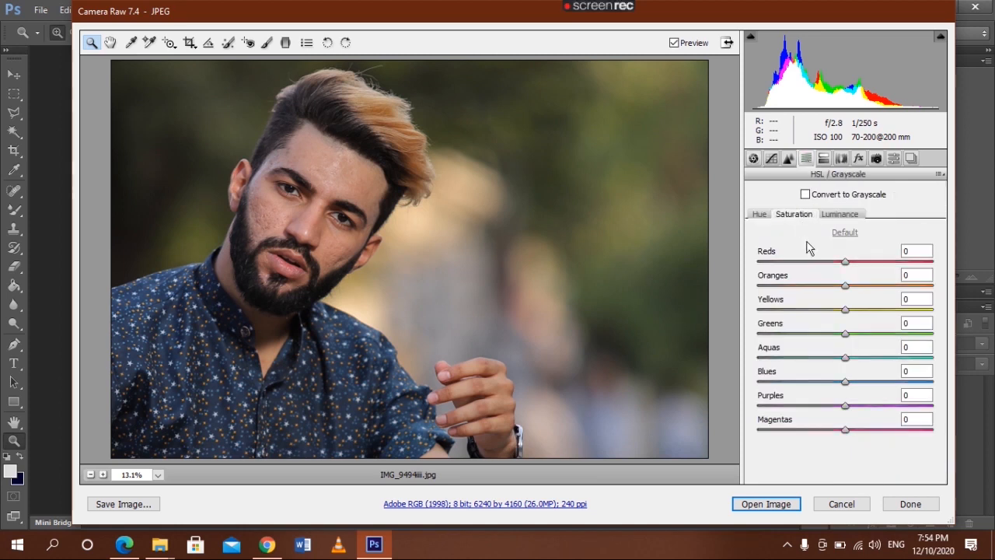
pyautogui.click(837, 285)
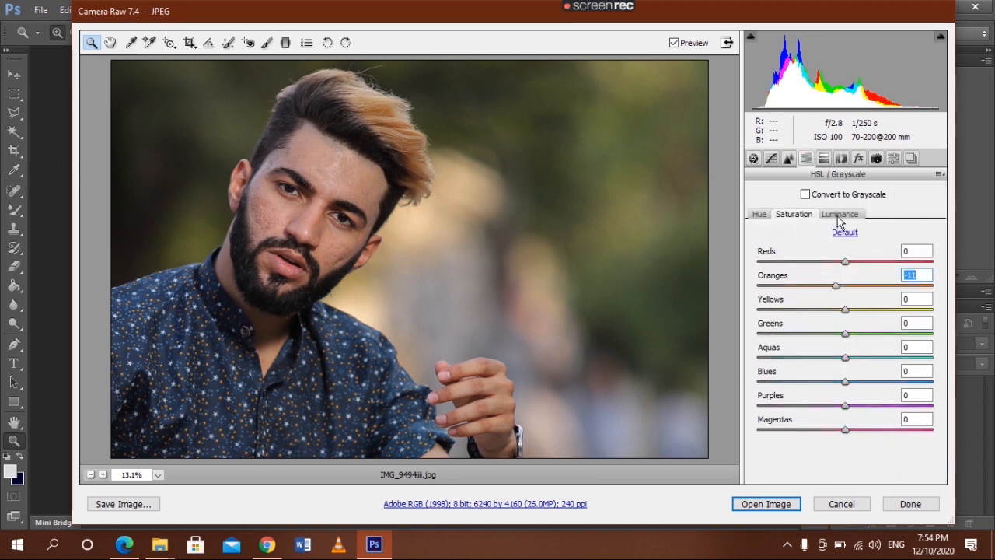
pyautogui.click(840, 216)
pyautogui.click(855, 286)
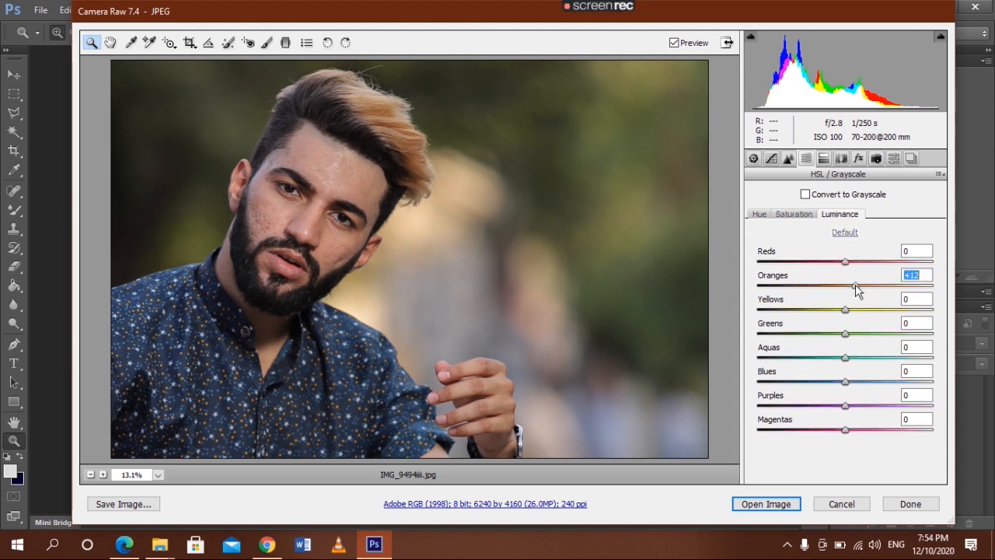
# - Shift the hue of the Greens to -56 in the HSL adjustments
pyautogui.click(759, 215)
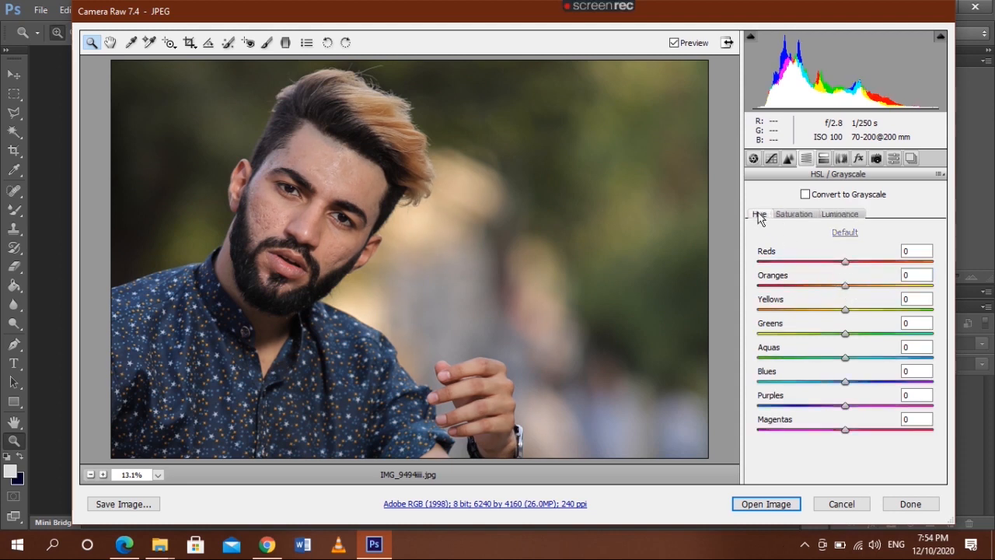
pyautogui.click(845, 334)
pyautogui.moveTo(846, 336); pyautogui.dragTo(794, 332)
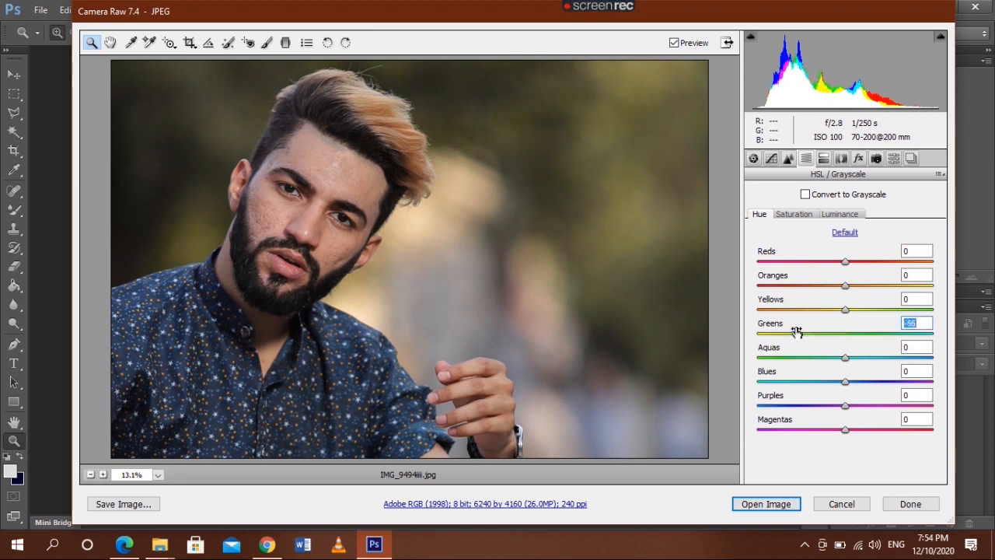
# - Open the adjusted image for editing with its embedded color profile kept, and fit it to the screen
pyautogui.click(775, 502)
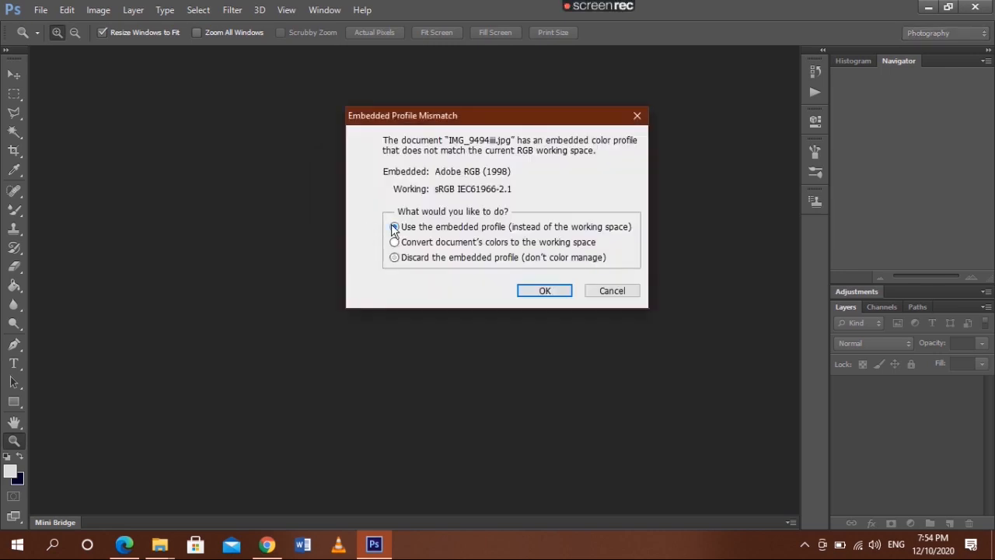
pyautogui.click(552, 293)
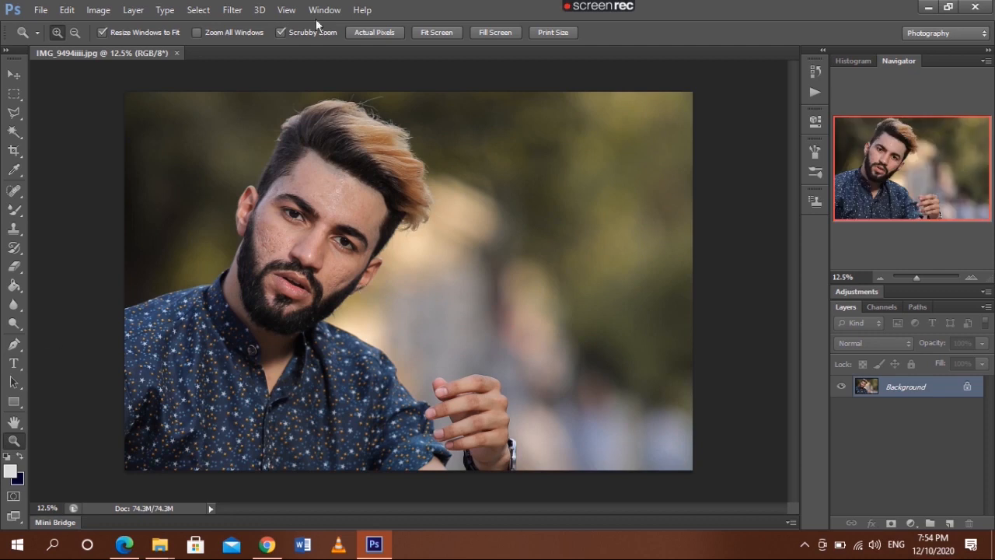
pyautogui.click(439, 32)
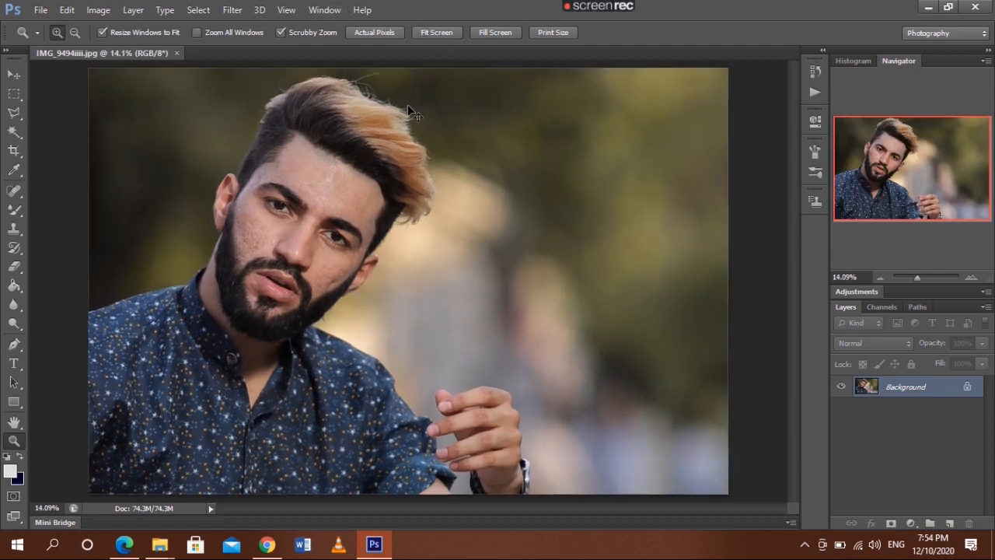
# - Duplicate the Background layer twice and apply a Gaussian Blur with a 2.0-pixel radius to Layer 1
pyautogui.hotkey('ctrl', 'j')
pyautogui.hotkey('ctrl', 'j')
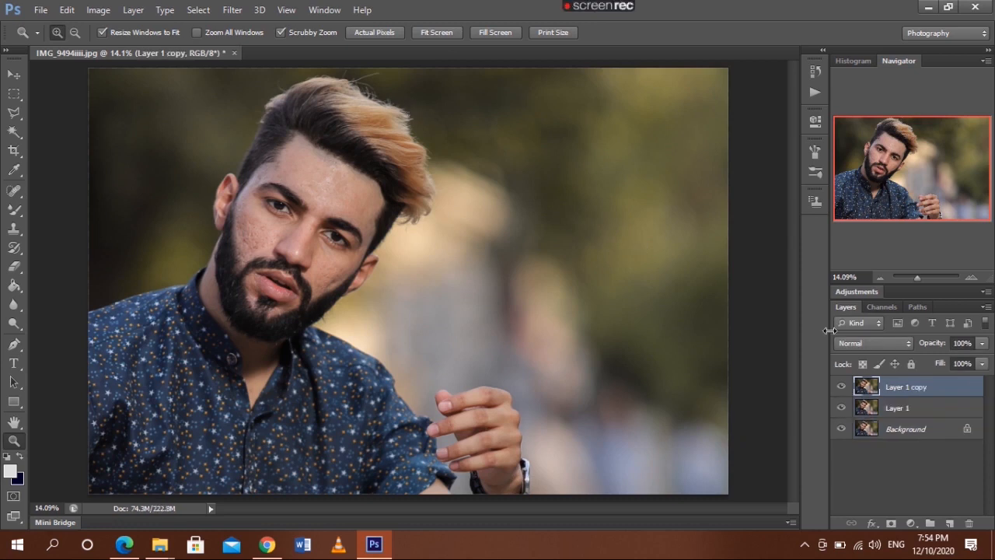
pyautogui.click(878, 408)
pyautogui.click(232, 10)
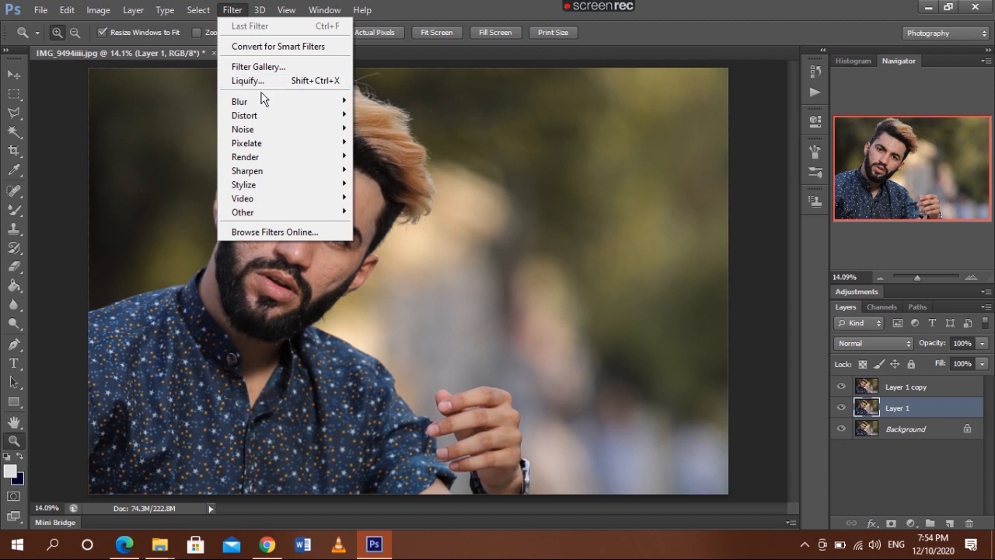
pyautogui.moveTo(273, 104)
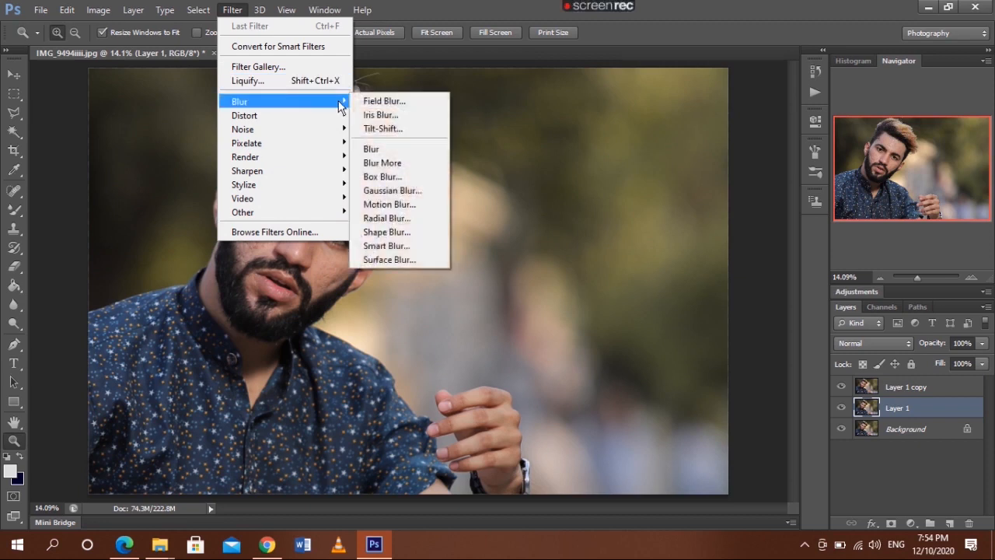
pyautogui.click(395, 187)
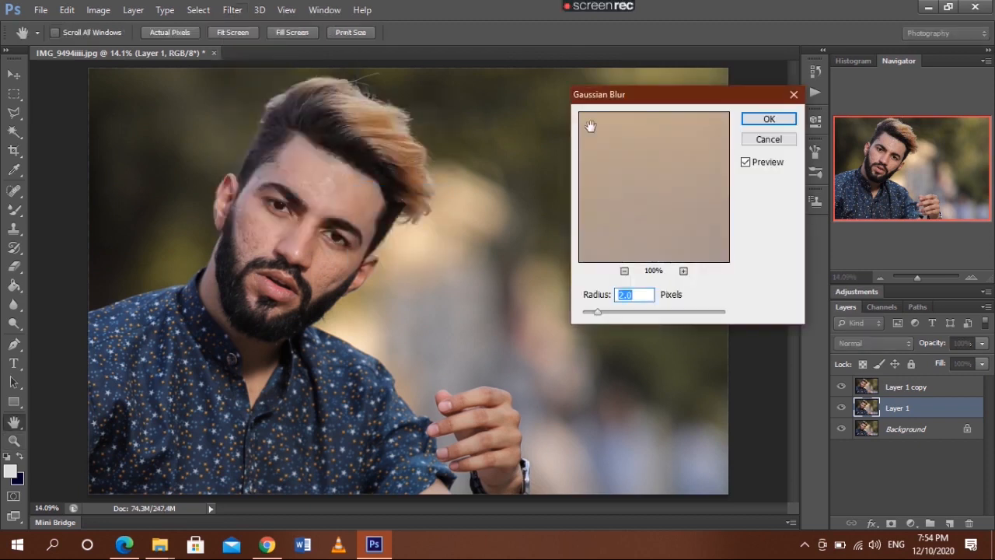
pyautogui.click(766, 119)
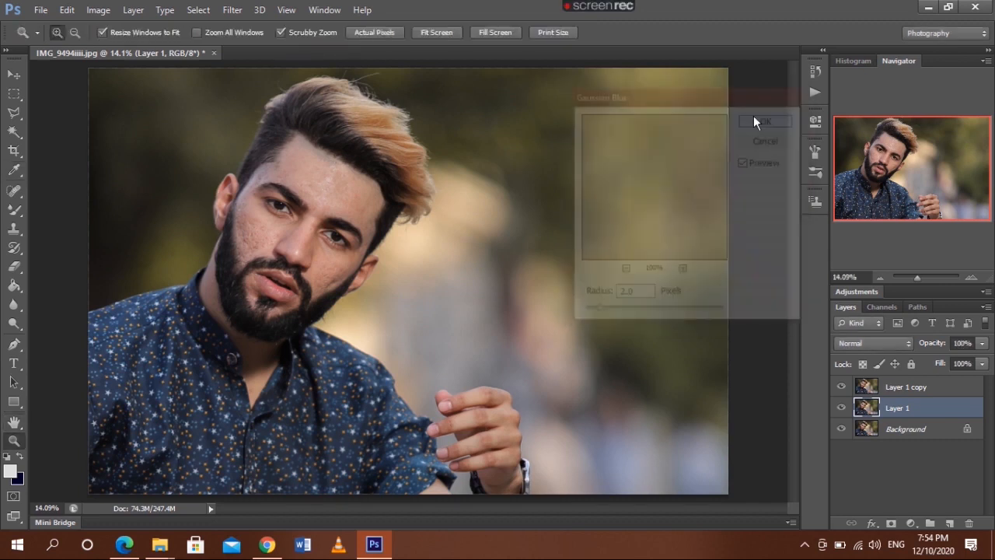
# - Apply a High Pass filter with a 1.0-pixel radius to Layer 1 copy and set its blend mode to Linear Light
pyautogui.click(890, 386)
pyautogui.click(229, 10)
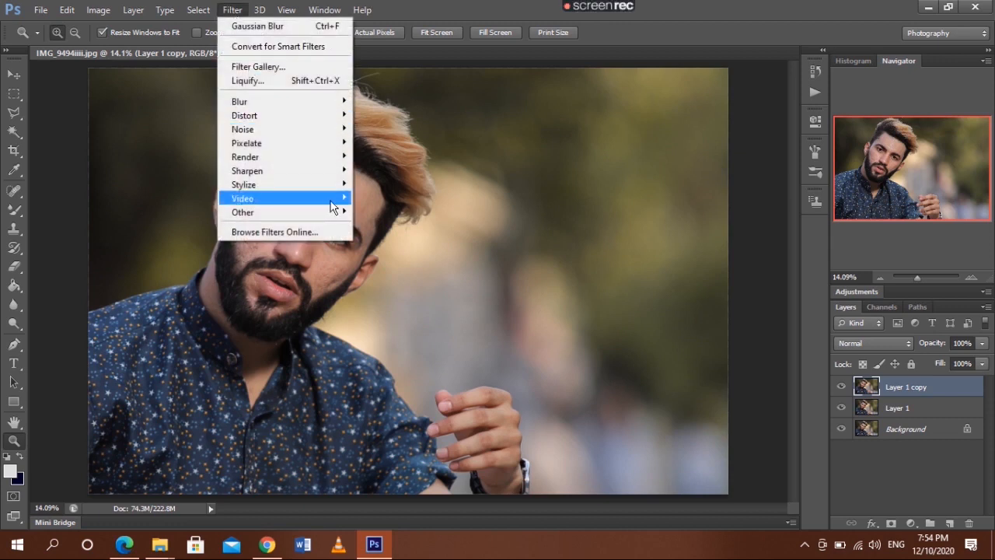
pyautogui.moveTo(335, 212)
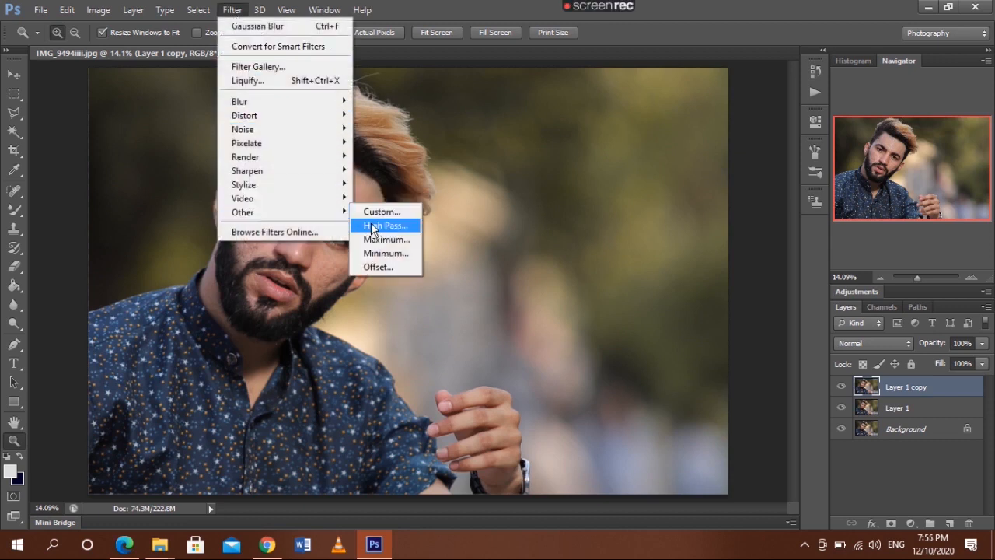
pyautogui.click(372, 225)
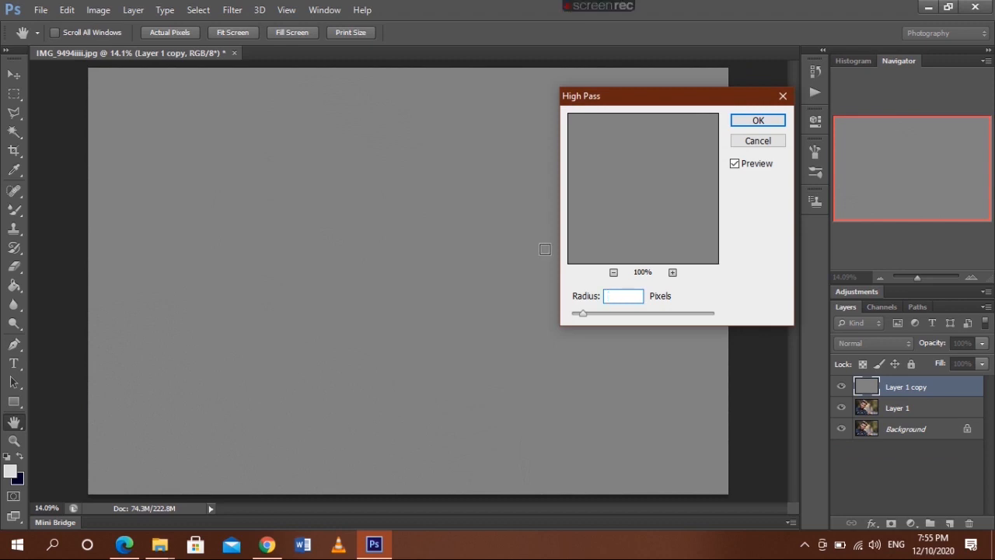
pyautogui.write('1.0')
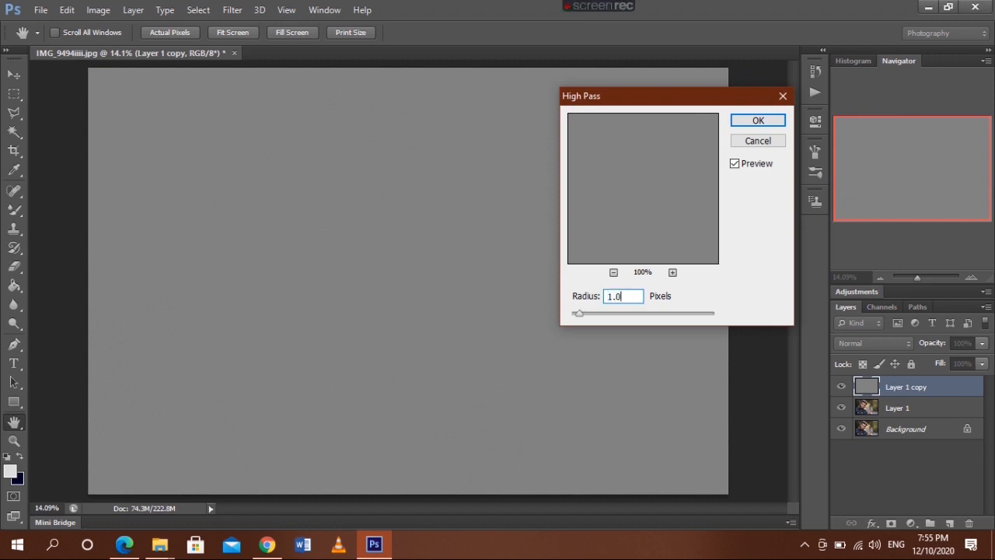
pyautogui.click(770, 121)
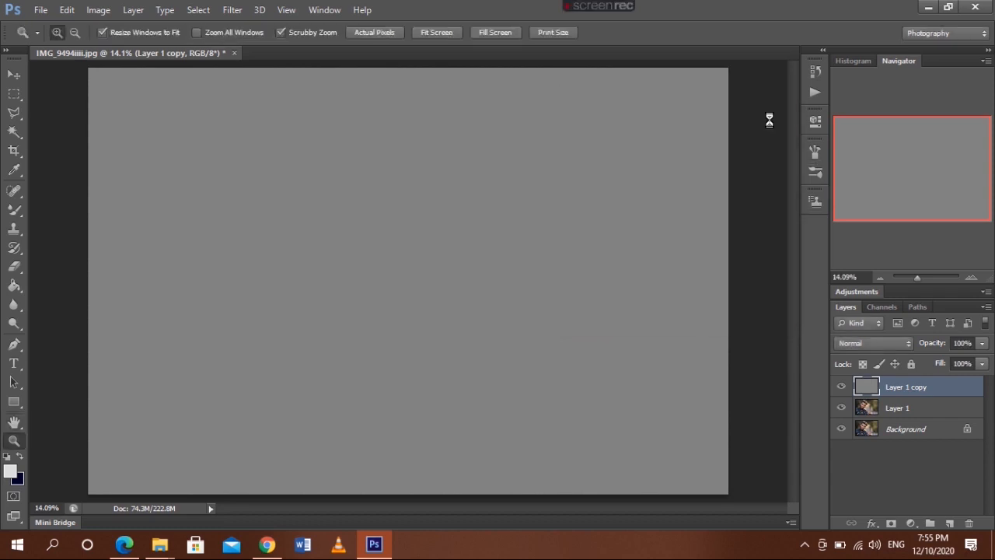
pyautogui.click(864, 341)
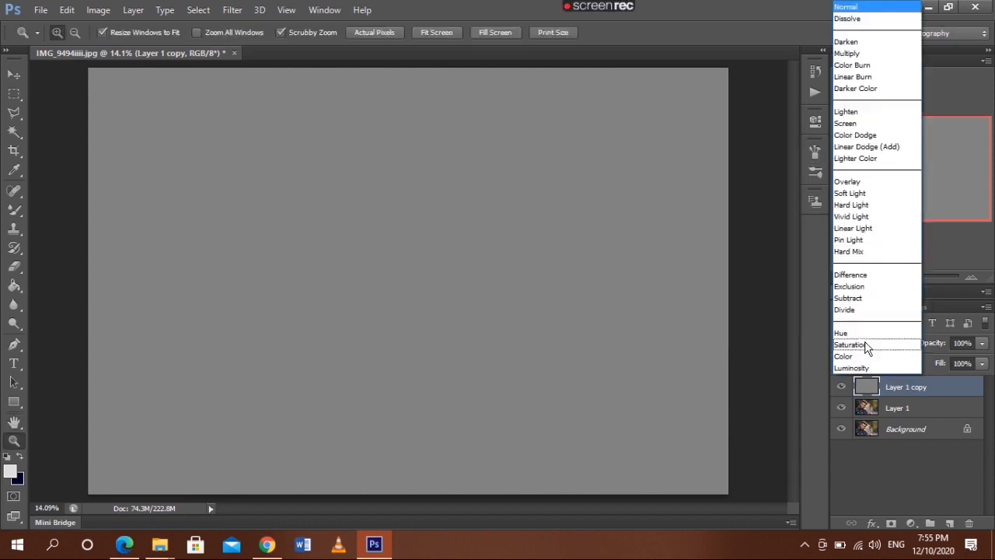
pyautogui.click(876, 227)
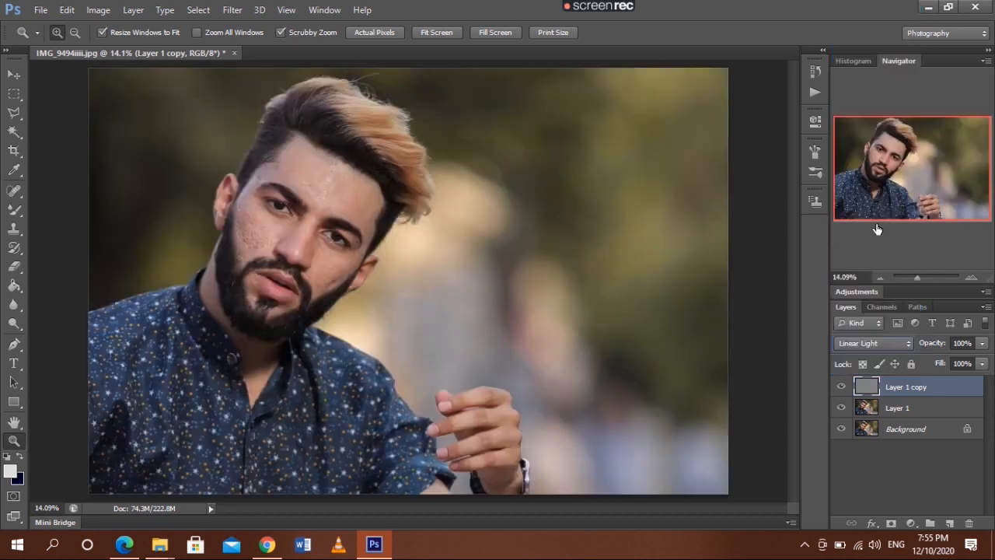
# - Liquify Layer 1 with a 1600 brush at pressure 100, pushing the top and front of the hair outward for more volume
pyautogui.click(297, 237)
pyautogui.click(298, 237)
pyautogui.click(298, 237)
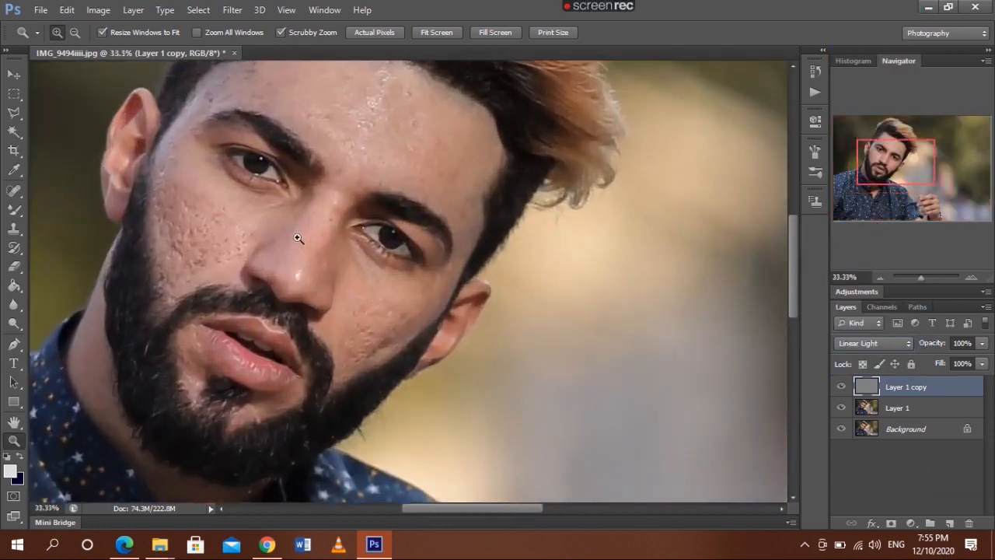
pyautogui.click(926, 408)
pyautogui.moveTo(793, 256); pyautogui.dragTo(794, 218)
pyautogui.hotkey('shift', 'ctrl', 'x')
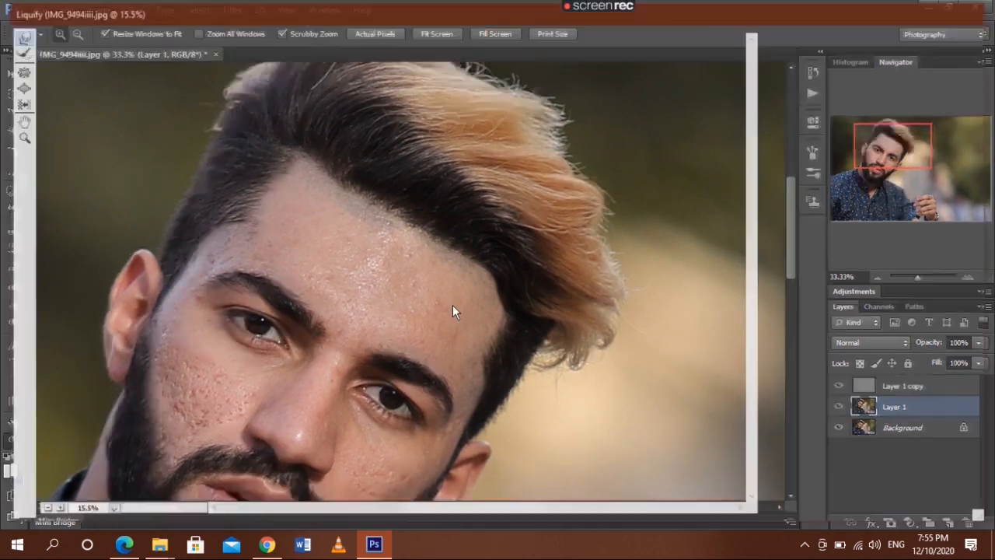
pyautogui.press(']')
pyautogui.press(']')
pyautogui.press(']')
pyautogui.press(']')
pyautogui.press(']')
pyautogui.press(']')
pyautogui.press(']')
pyautogui.press(']')
pyautogui.press(']')
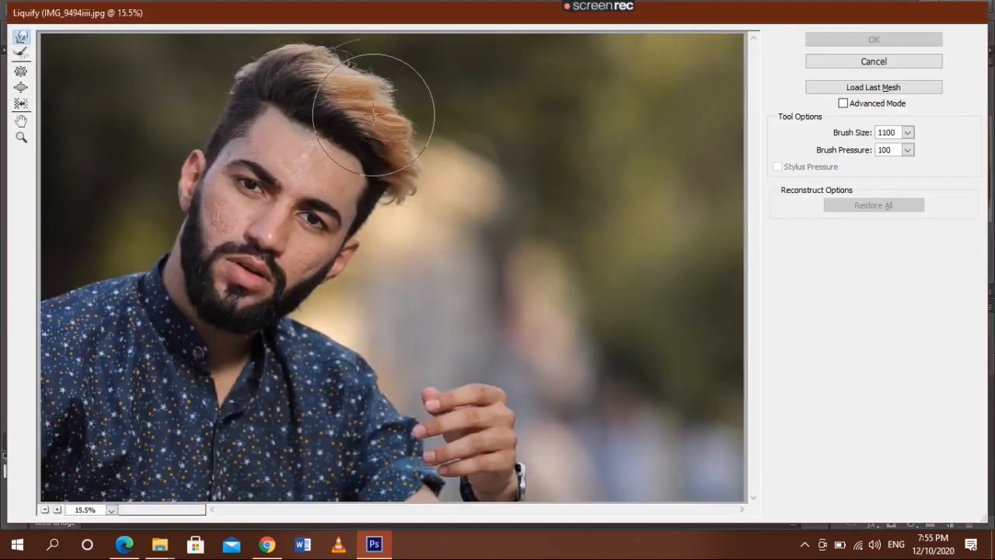
pyautogui.moveTo(383, 81); pyautogui.dragTo(390, 72)
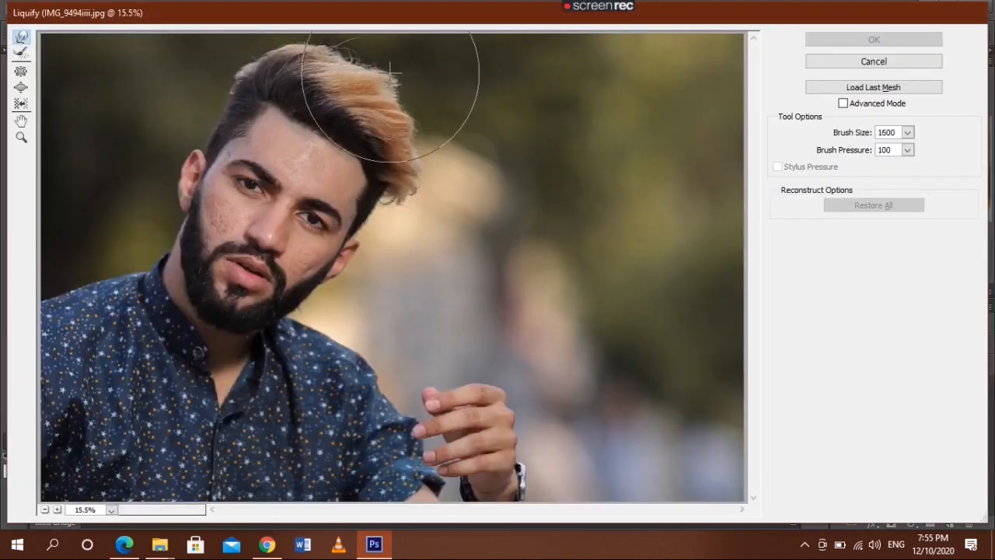
pyautogui.hotkey('ctrl', 'z')
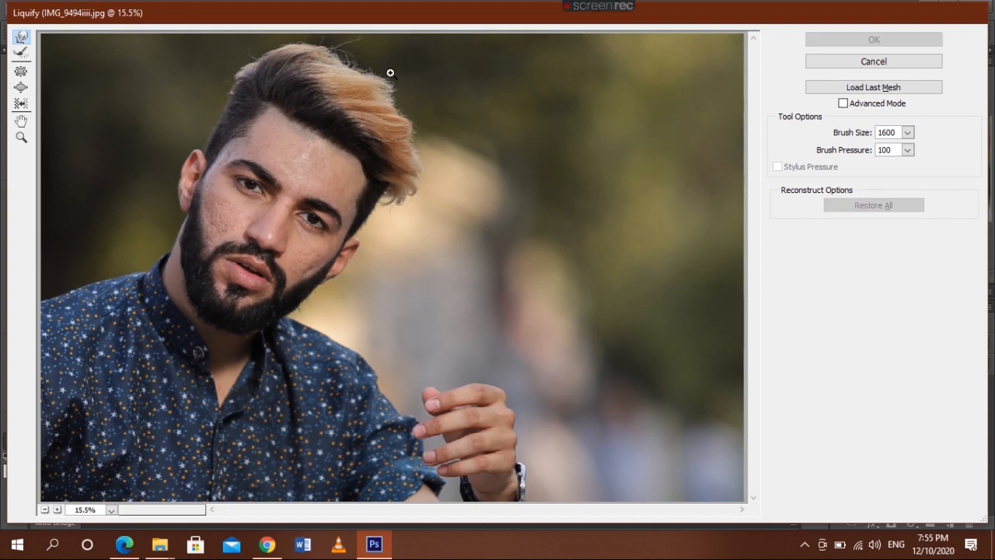
pyautogui.hotkey('ctrl', 'z')
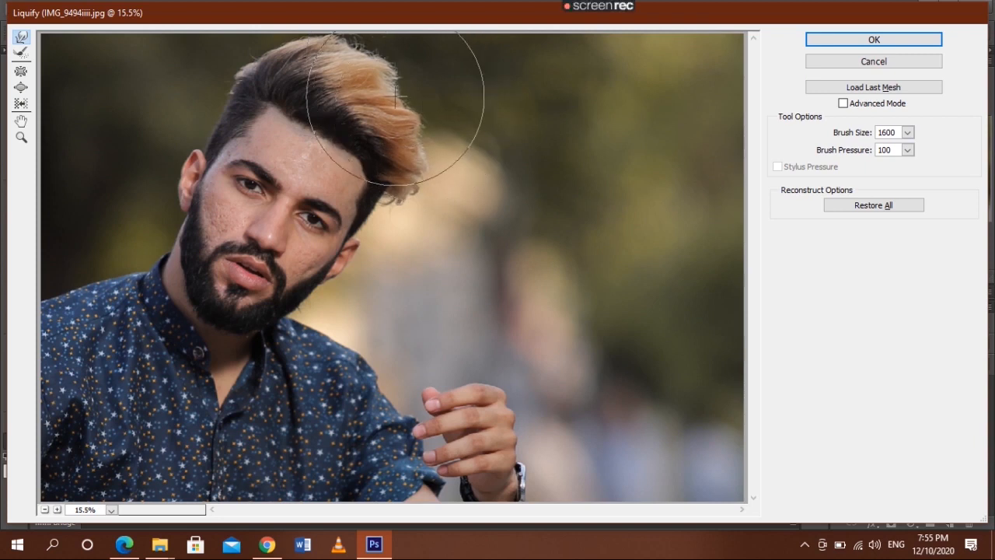
pyautogui.moveTo(392, 109); pyautogui.dragTo(403, 108)
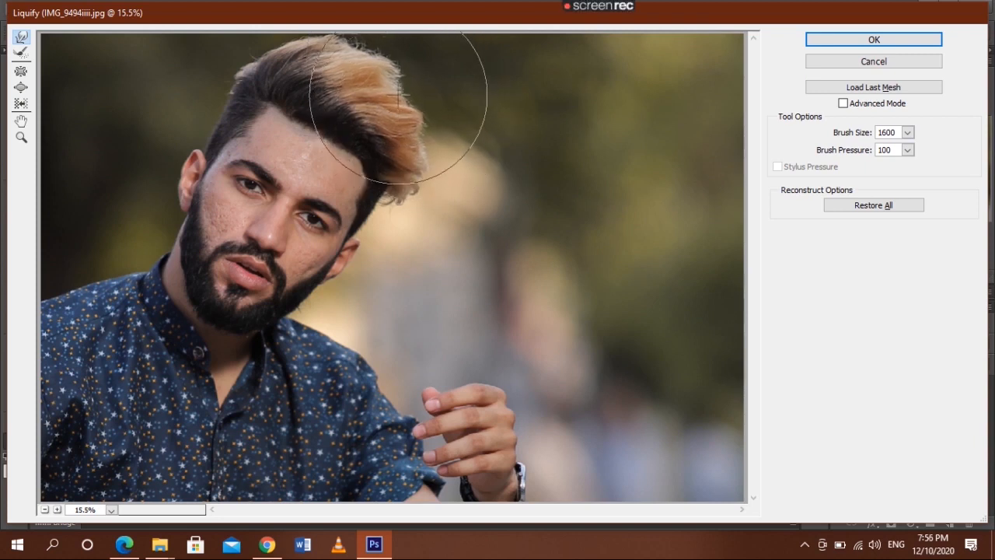
pyautogui.click(881, 39)
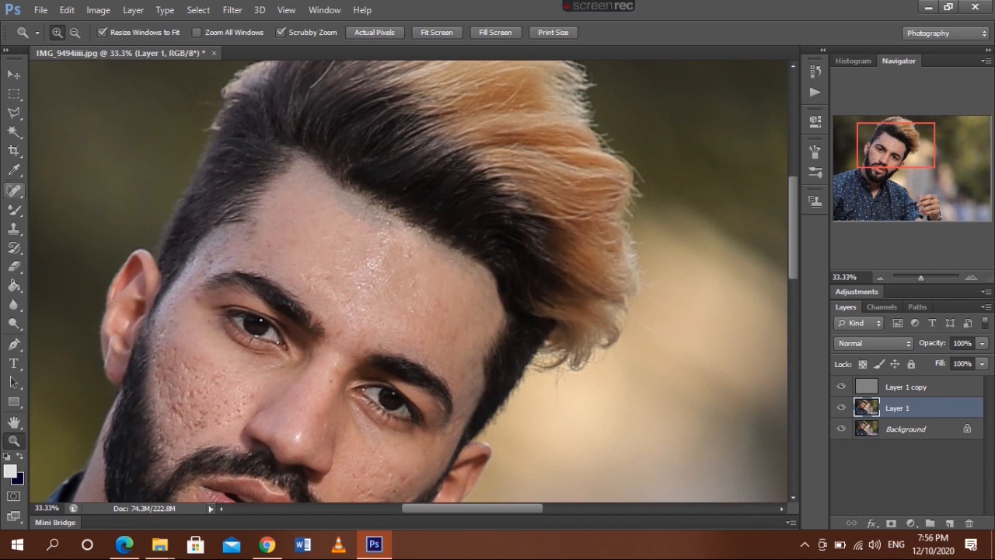
# - Smooth the forehead skin on Layer 1 with the Mixer Brush at sizes 250 and 150, wet 14%, load 75%, mix 90%
pyautogui.click(11, 212)
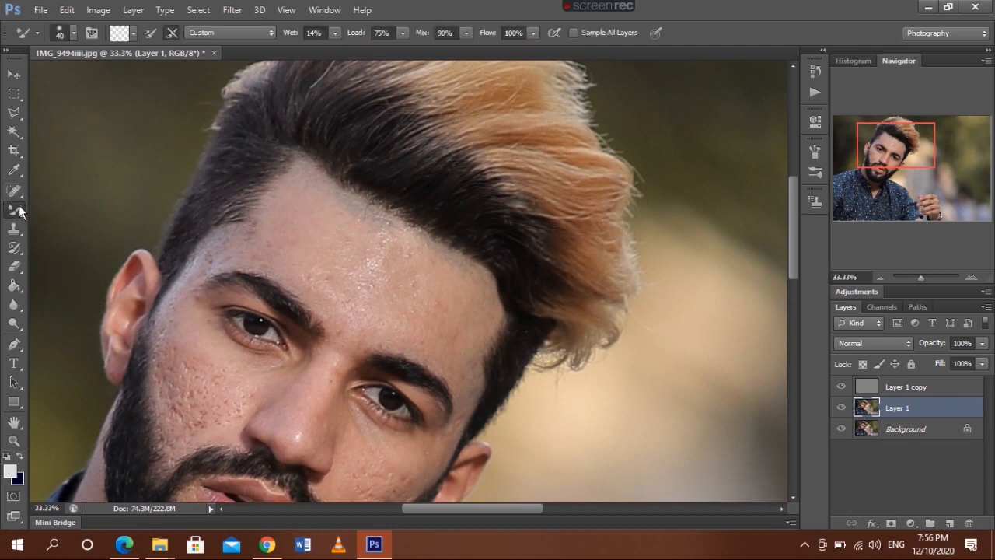
pyautogui.rightClick(18, 216)
pyautogui.click(47, 250)
pyautogui.press(']')
pyautogui.press(']')
pyautogui.press(']')
pyautogui.press(']')
pyautogui.press(']')
pyautogui.press(']')
pyautogui.press(']')
pyautogui.press(']')
pyautogui.press(']')
pyautogui.press(']')
pyautogui.press(']')
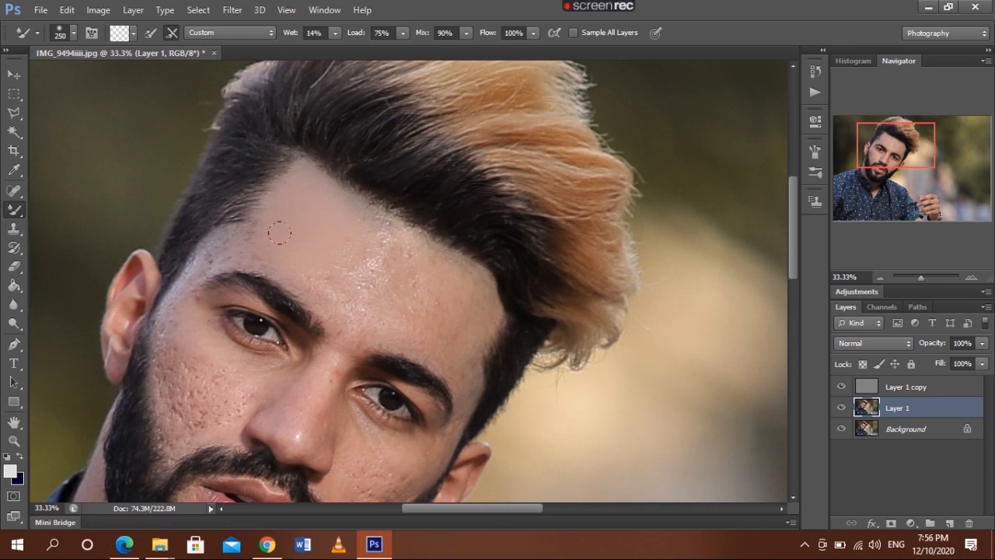
pyautogui.moveTo(382, 236); pyautogui.dragTo(353, 242)
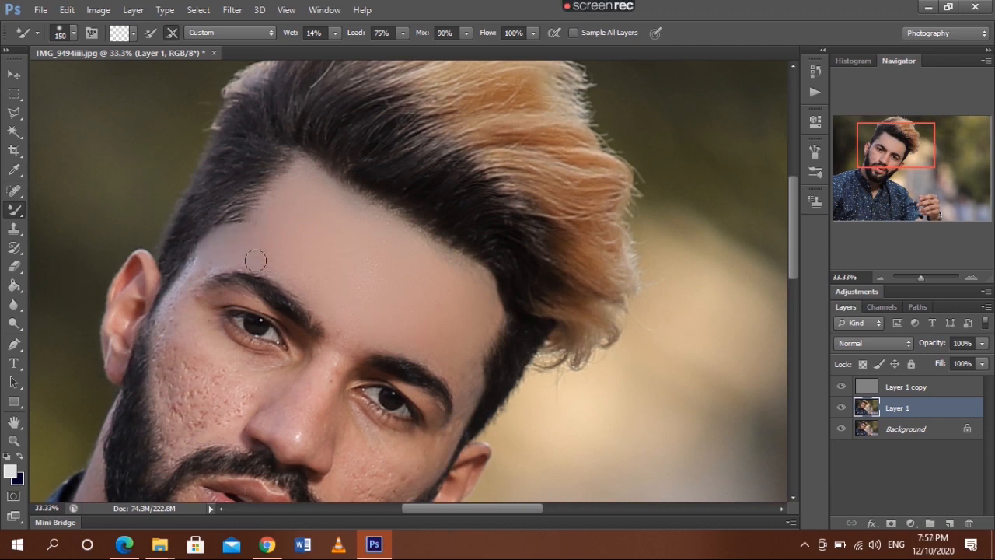
pyautogui.moveTo(206, 257)
pyautogui.mouseDown()
pyautogui.moveTo(180, 263)
pyautogui.moveTo(193, 262)
pyautogui.mouseUp()
# - Smooth the skin on both cheeks, the nose and around the mouth with the Mixer Brush at sizes 150 and 100
pyautogui.moveTo(795, 224); pyautogui.dragTo(796, 251)
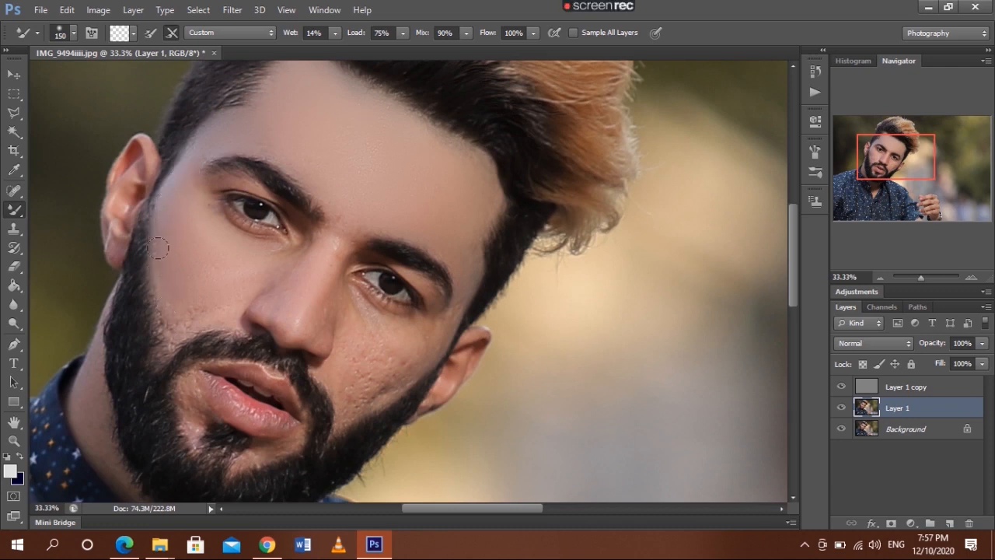
pyautogui.press(']')
pyautogui.press(']')
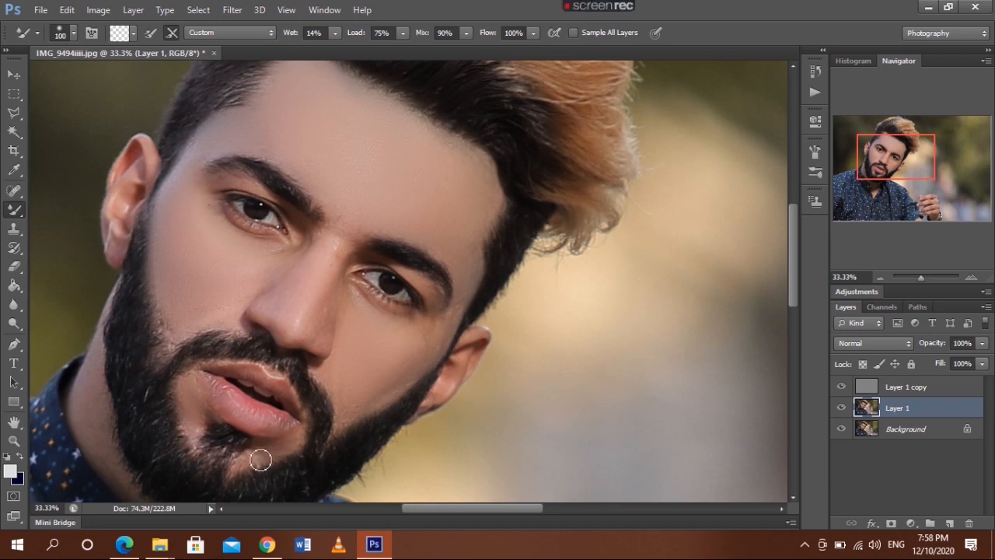
pyautogui.scroll(-2, 586, 354)
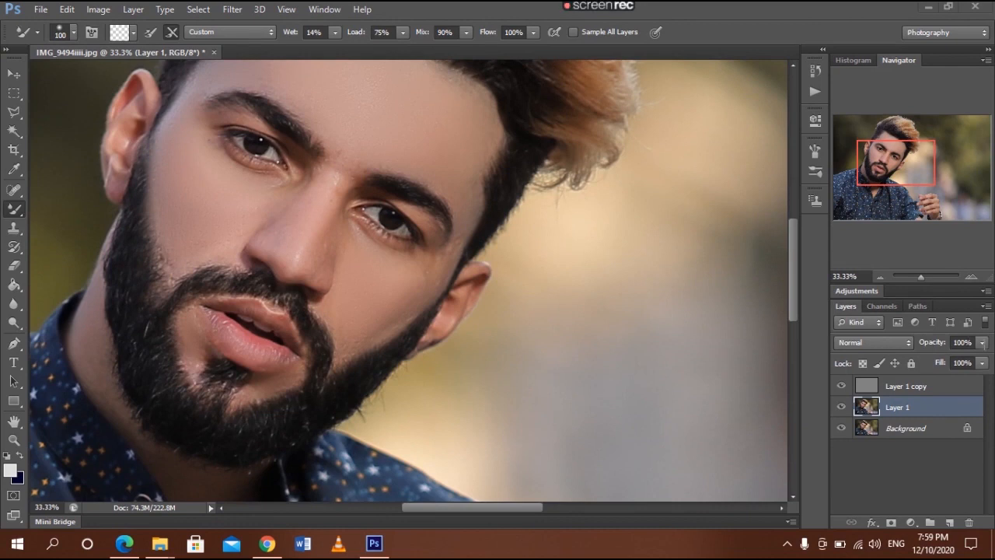
# - Lower the opacity of Layer 1 to 88%
pyautogui.click(981, 363)
pyautogui.moveTo(981, 363)
pyautogui.mouseDown()
pyautogui.moveTo(949, 359)
pyautogui.moveTo(977, 375)
pyautogui.mouseUp()
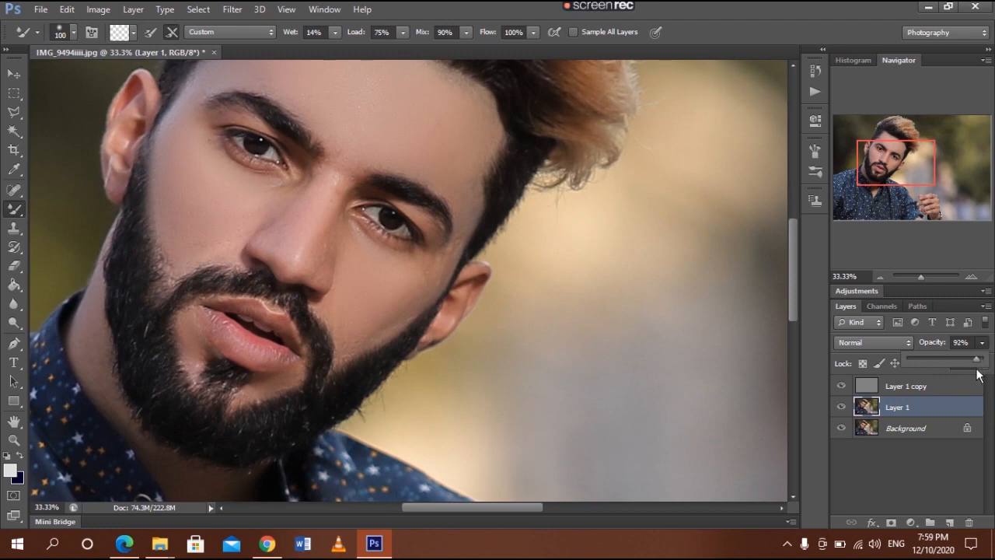
pyautogui.click(930, 412)
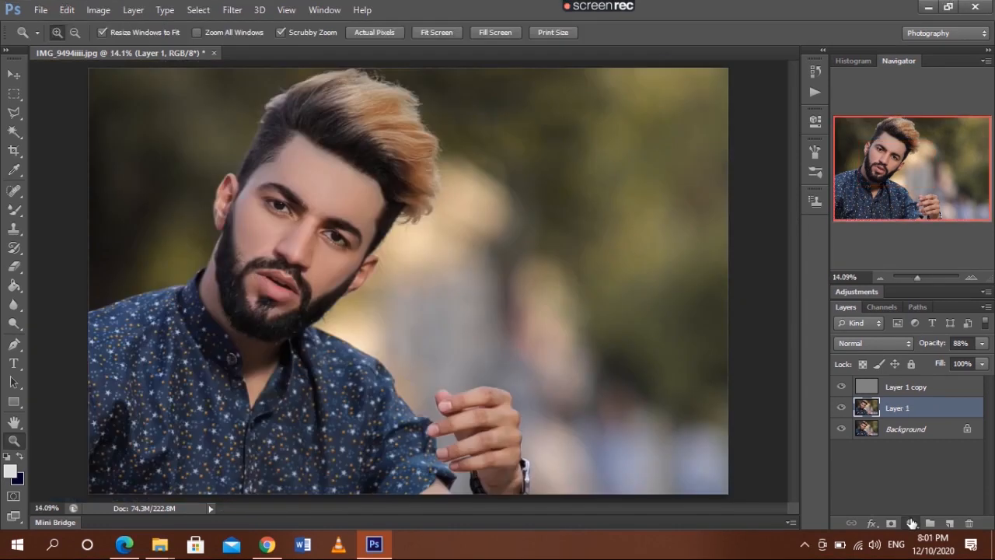
# - Add a Selective Color adjustment layer above Layer 1 and adjust the cyan amount in its Reds
pyautogui.click(910, 521)
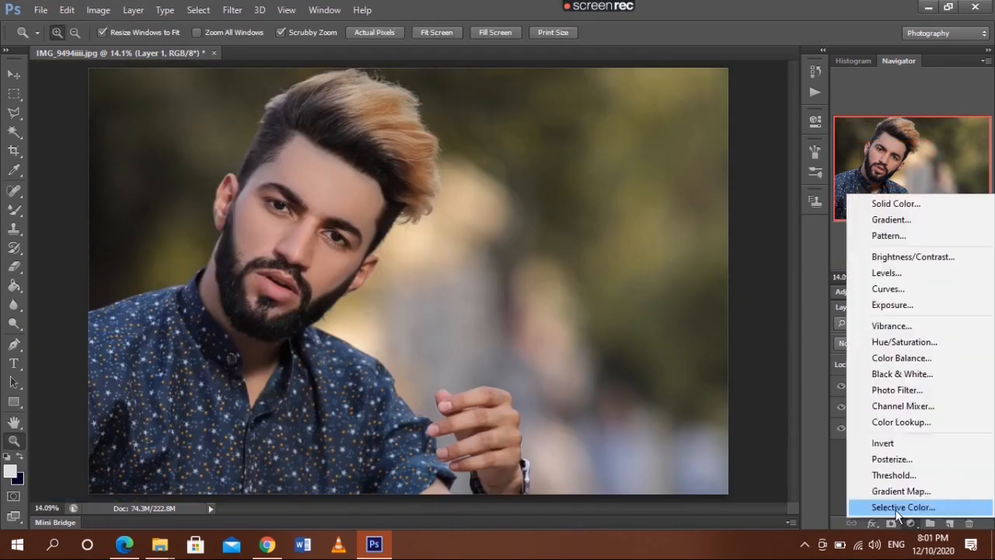
pyautogui.click(892, 503)
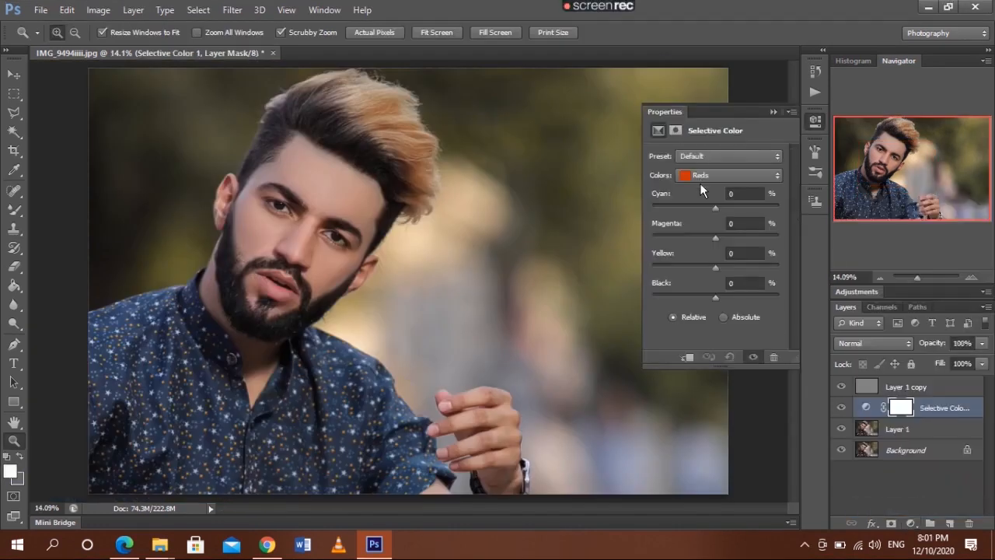
pyautogui.moveTo(712, 205); pyautogui.dragTo(708, 207)
# - Set the Selective Color Yellows to cyan -31, magenta +11, yellow +28 and black +26
pyautogui.click(718, 175)
pyautogui.click(716, 198)
pyautogui.moveTo(715, 209); pyautogui.dragTo(695, 205)
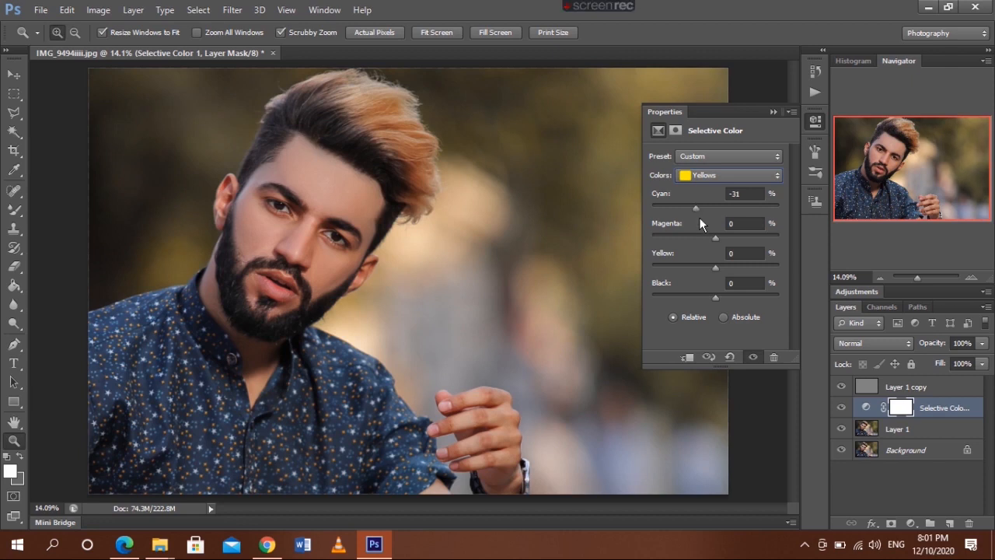
pyautogui.moveTo(710, 262); pyautogui.dragTo(705, 263)
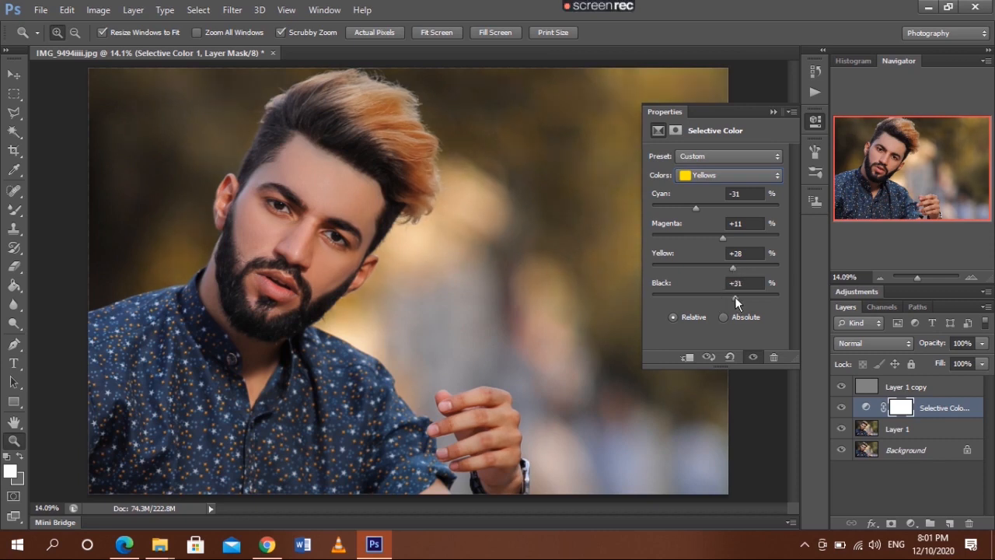
pyautogui.moveTo(733, 296); pyautogui.dragTo(732, 296)
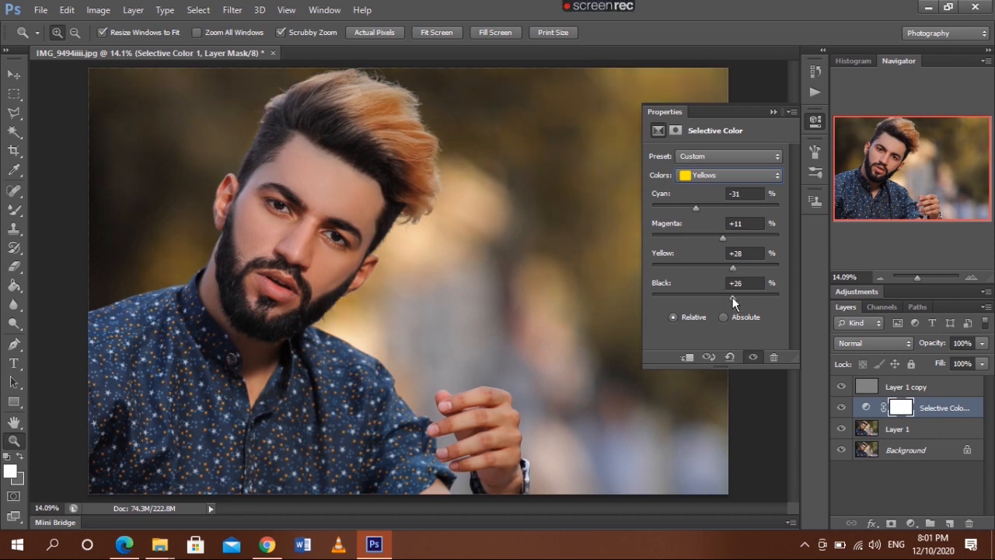
# - Set the Selective Color Blacks to cyan +2, magenta +3, yellow -2 and black +5, and collapse the adjustment settings
pyautogui.click(711, 178)
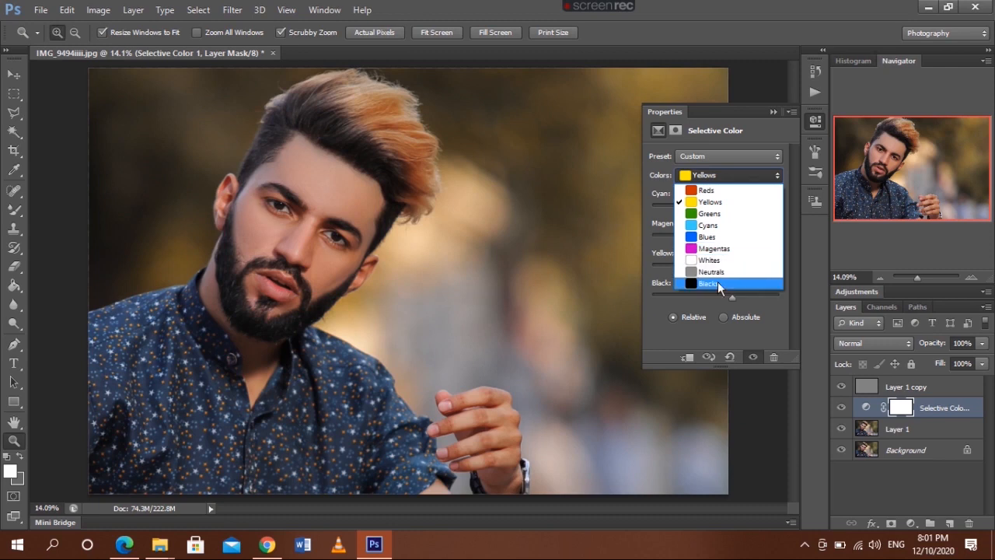
pyautogui.click(717, 284)
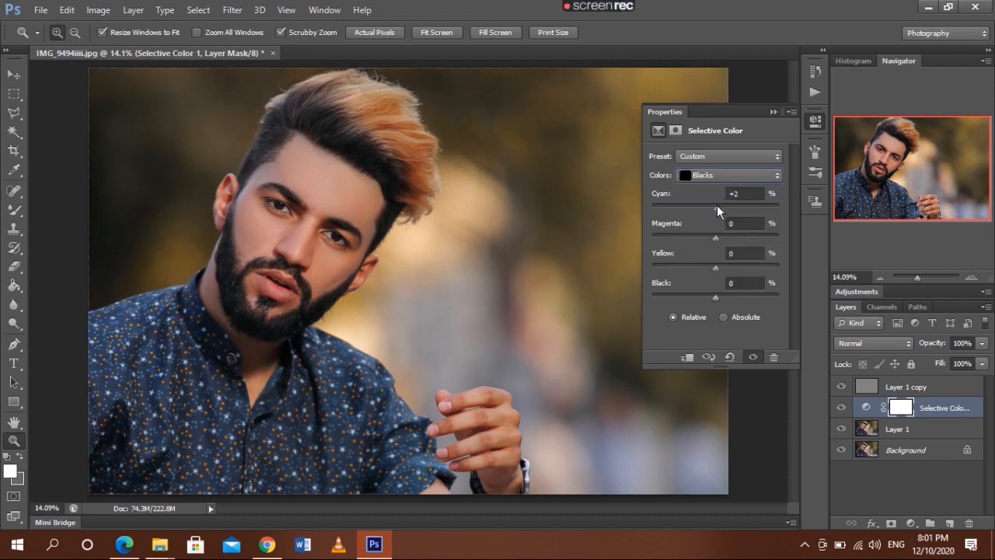
pyautogui.moveTo(715, 237); pyautogui.dragTo(716, 274)
pyautogui.moveTo(715, 302); pyautogui.dragTo(719, 302)
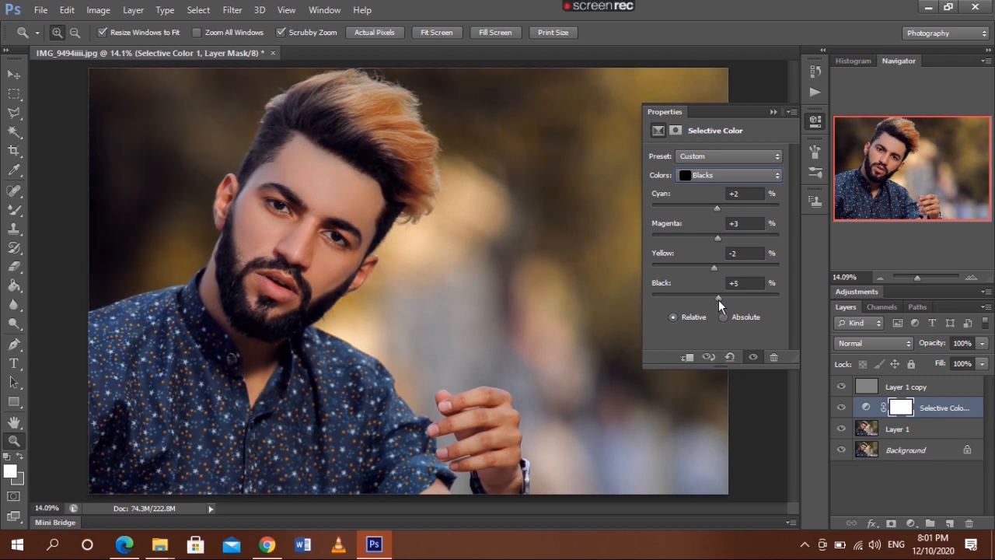
pyautogui.click(774, 112)
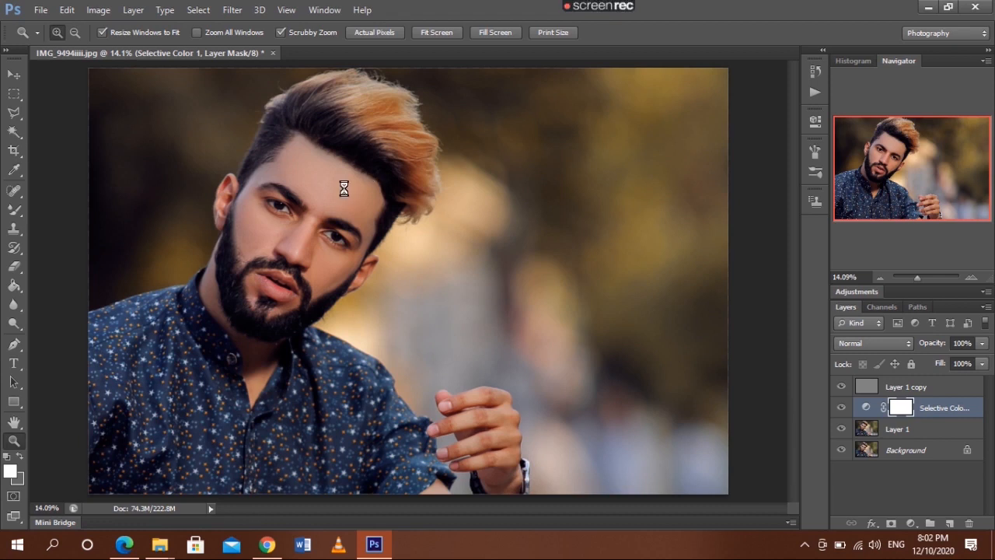
# - Save the photo as a JPEG copy on the Desktop with quality 10 (Maximum) and the Baseline ("Standard") format option
pyautogui.hotkey('ctrl', 'shift', 's')
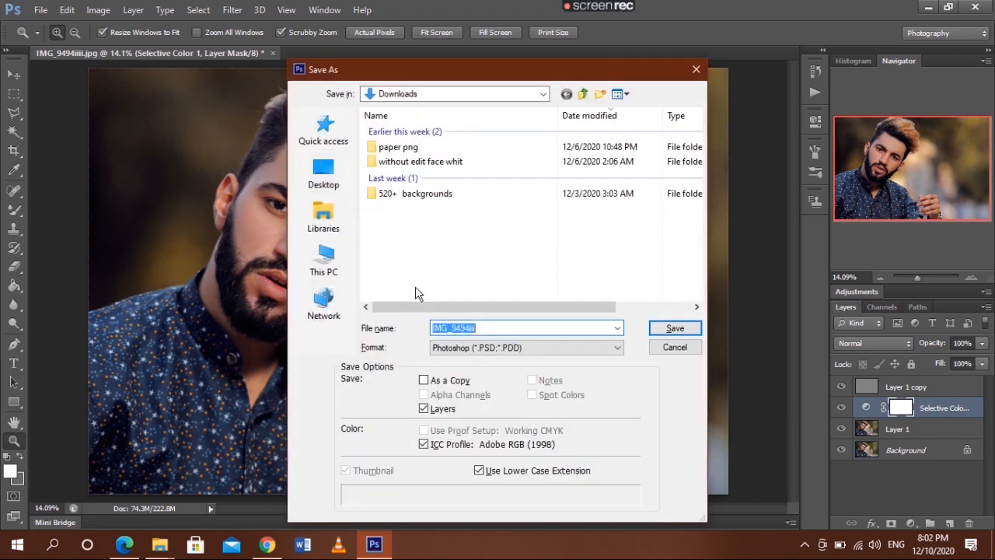
pyautogui.click(467, 348)
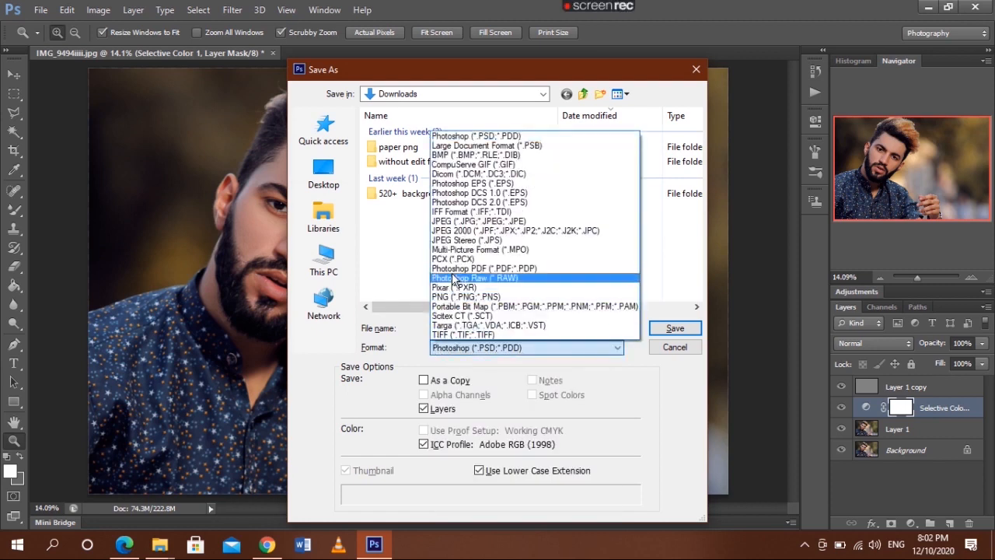
pyautogui.click(480, 222)
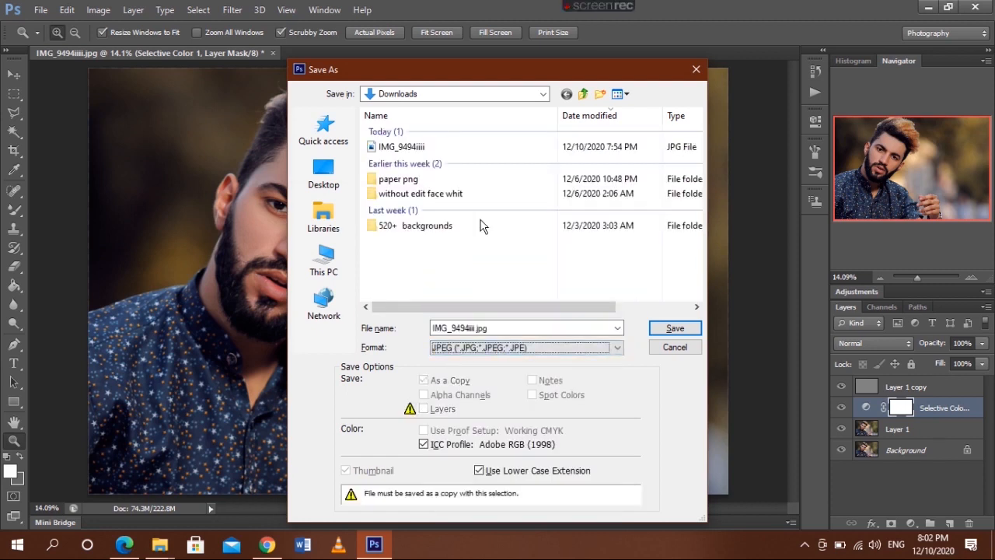
pyautogui.click(324, 171)
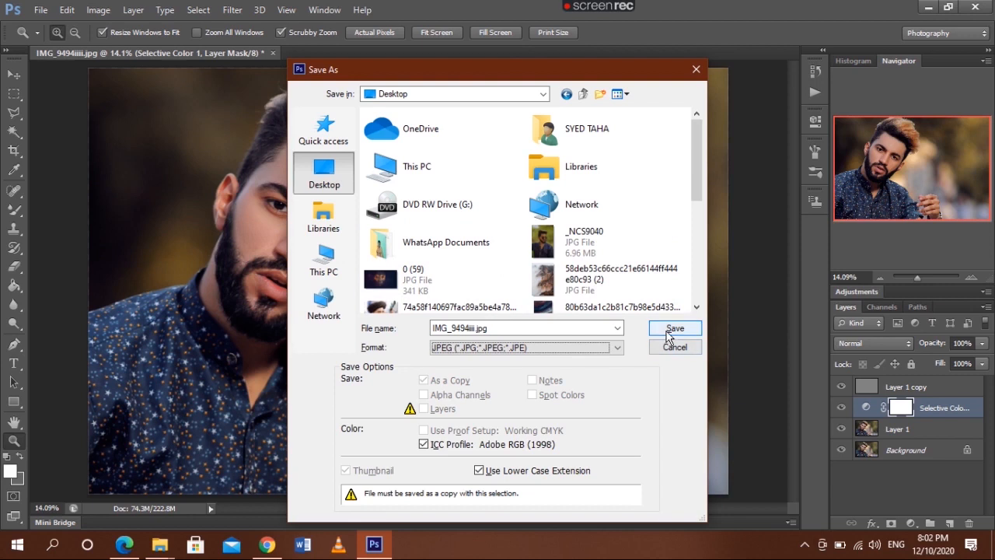
pyautogui.click(667, 330)
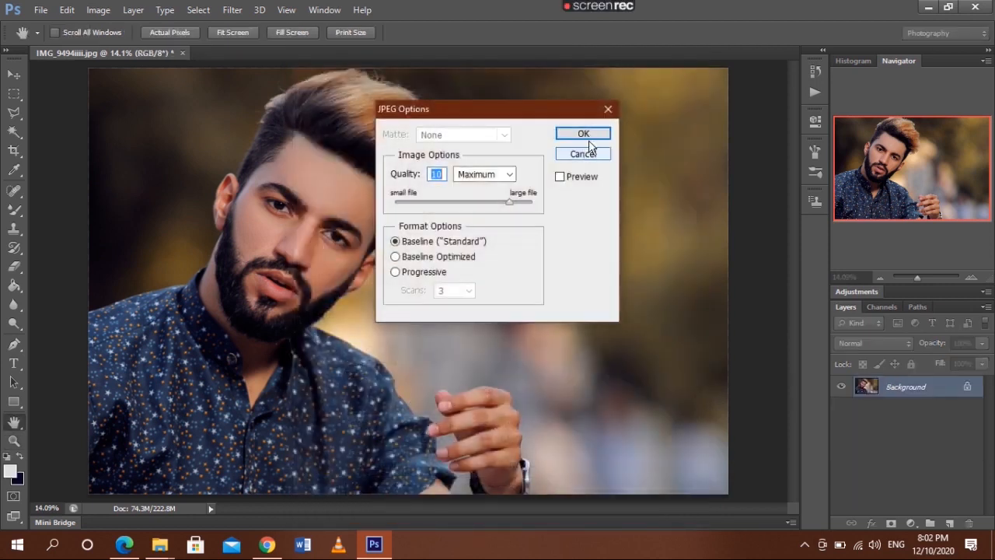
pyautogui.click(583, 134)
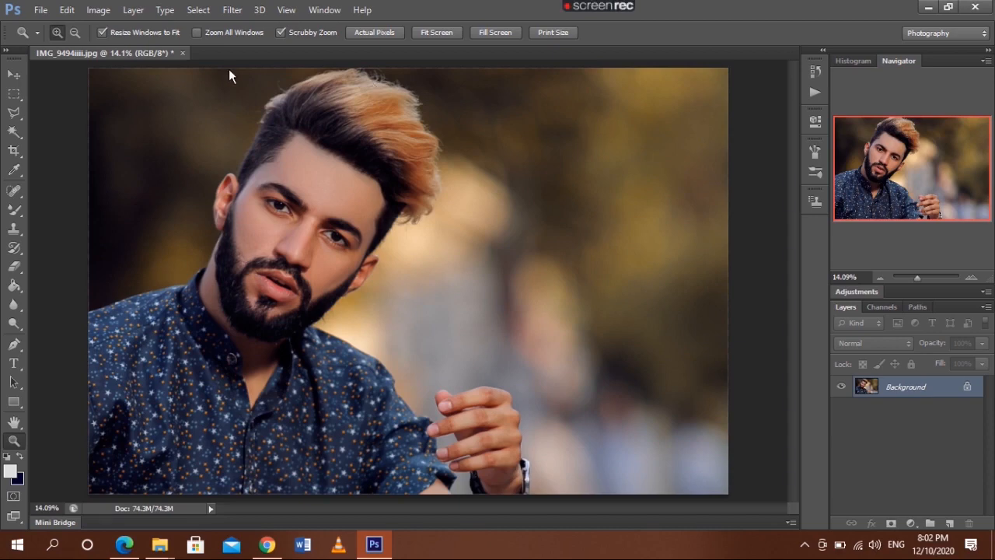